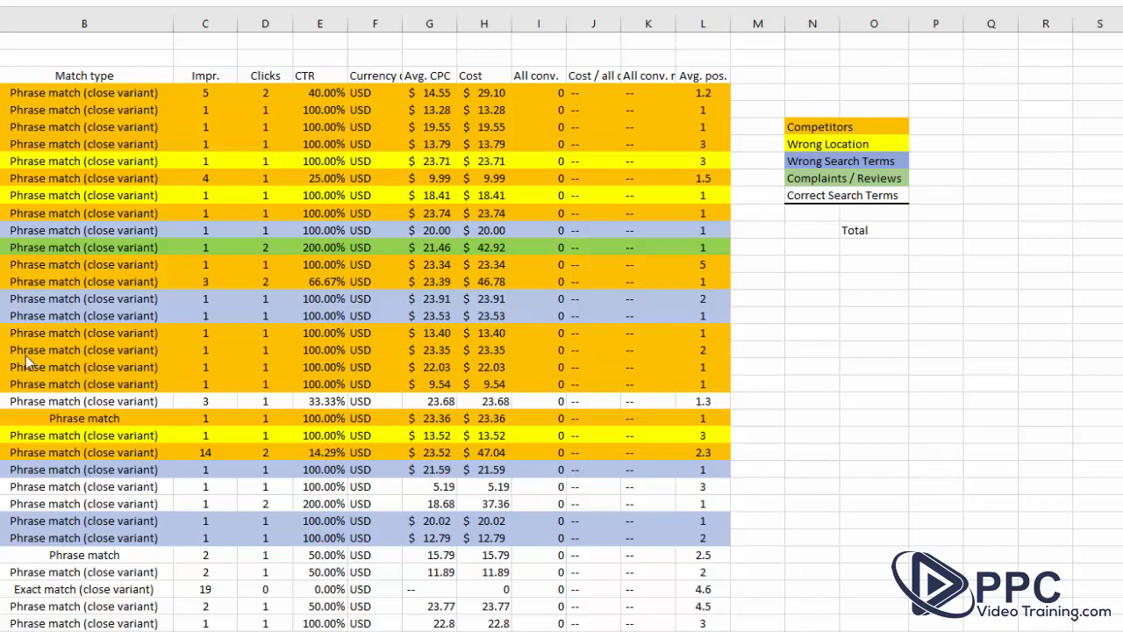
Step: Examine the color-coded search term rows down to the totals, focusing on the Avg. CPC and Cost columns
{"action": "scroll", "coordinate": [179, 296], "scroll_direction": "down", "scroll_amount": 7}
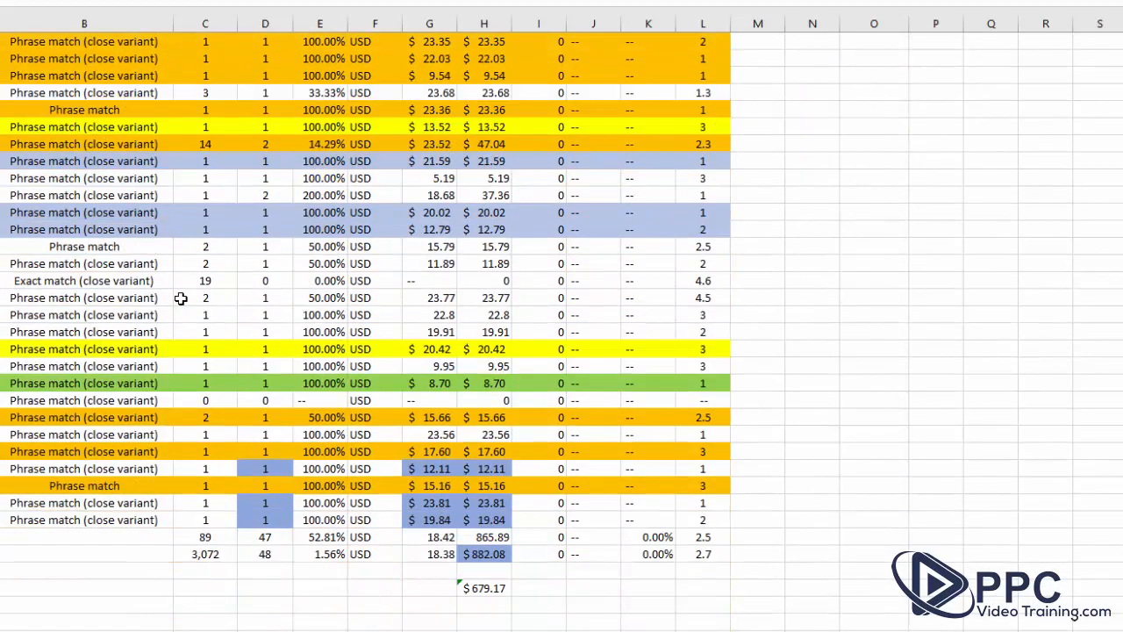
{"action": "scroll", "coordinate": [180, 299], "scroll_direction": "up", "scroll_amount": 6}
{"action": "scroll", "coordinate": [180, 298], "scroll_direction": "up", "scroll_amount": 1}
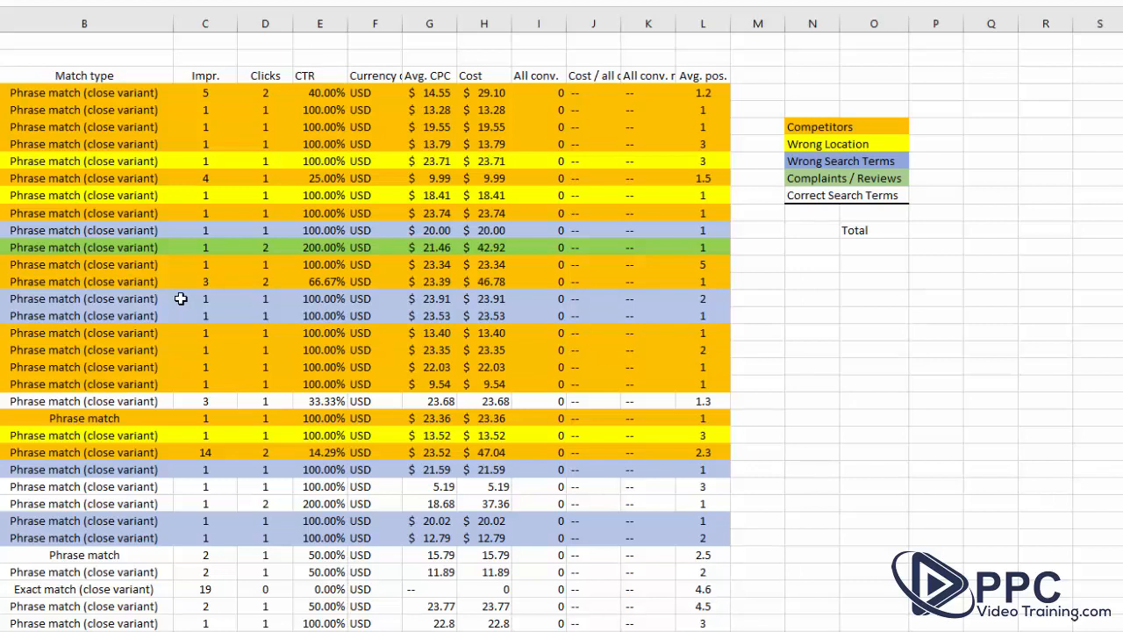
{"action": "left_click", "coordinate": [460, 180]}
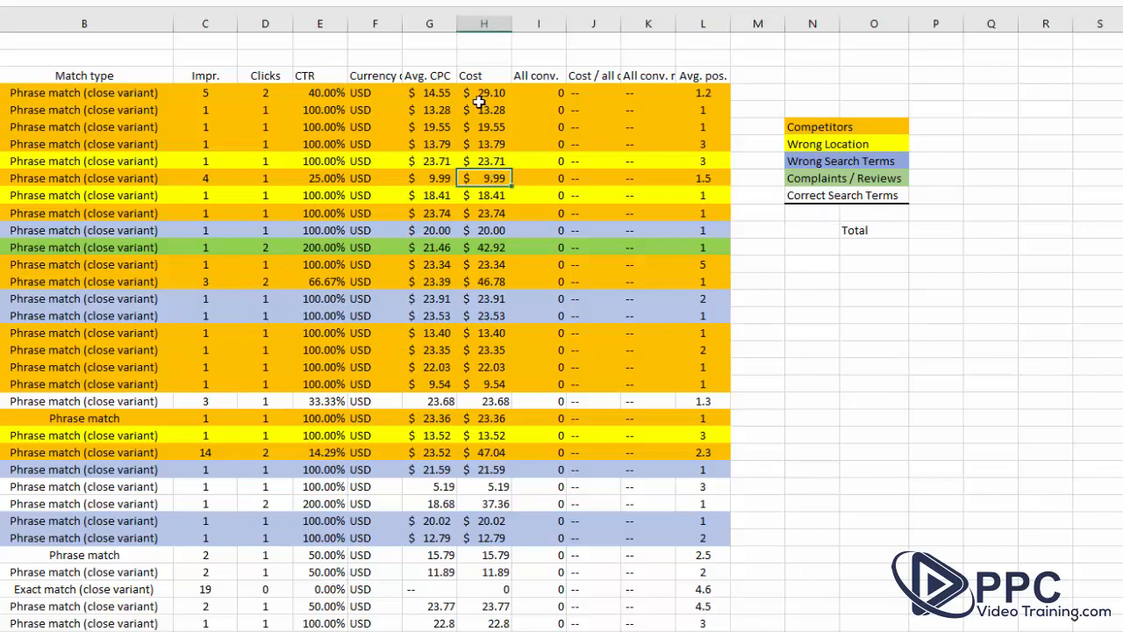
{"action": "left_click_drag", "start_coordinate": [430, 107], "coordinate": [441, 282]}
{"action": "left_click", "coordinate": [439, 316]}
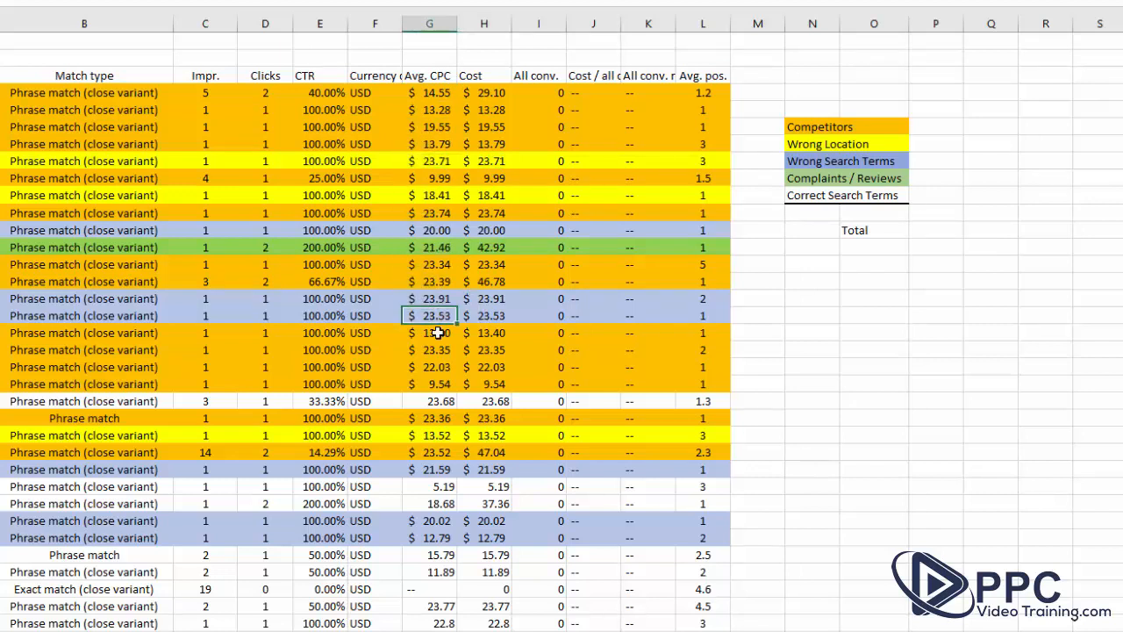
{"action": "left_click", "coordinate": [438, 332]}
{"action": "left_click", "coordinate": [437, 350]}
{"action": "left_click", "coordinate": [436, 367]}
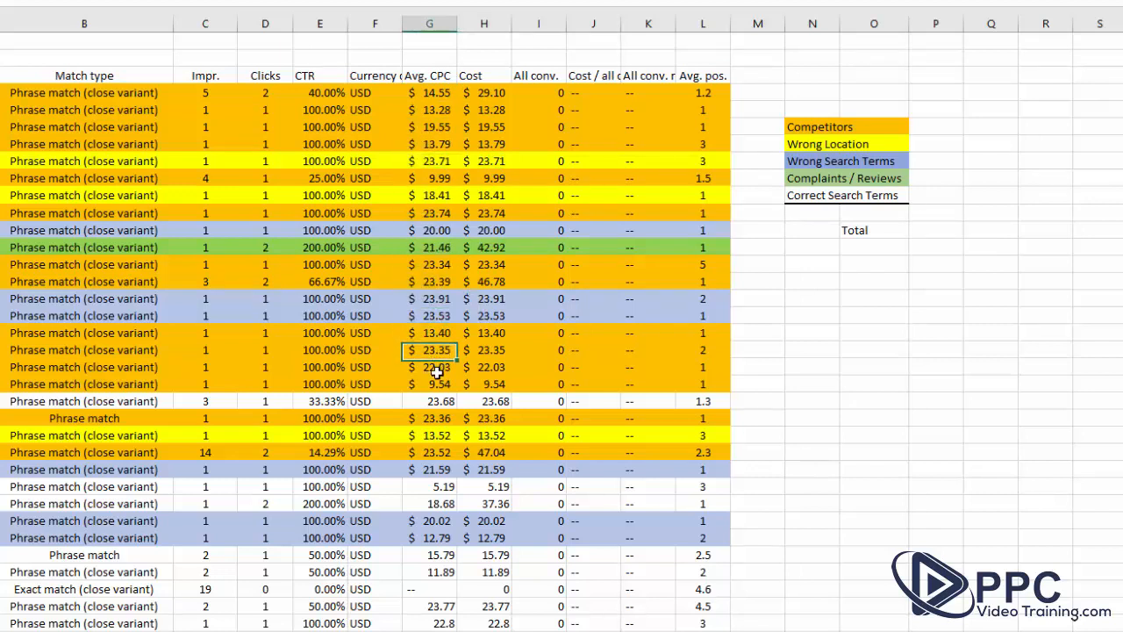
{"action": "left_click", "coordinate": [441, 95]}
{"action": "left_click", "coordinate": [435, 164]}
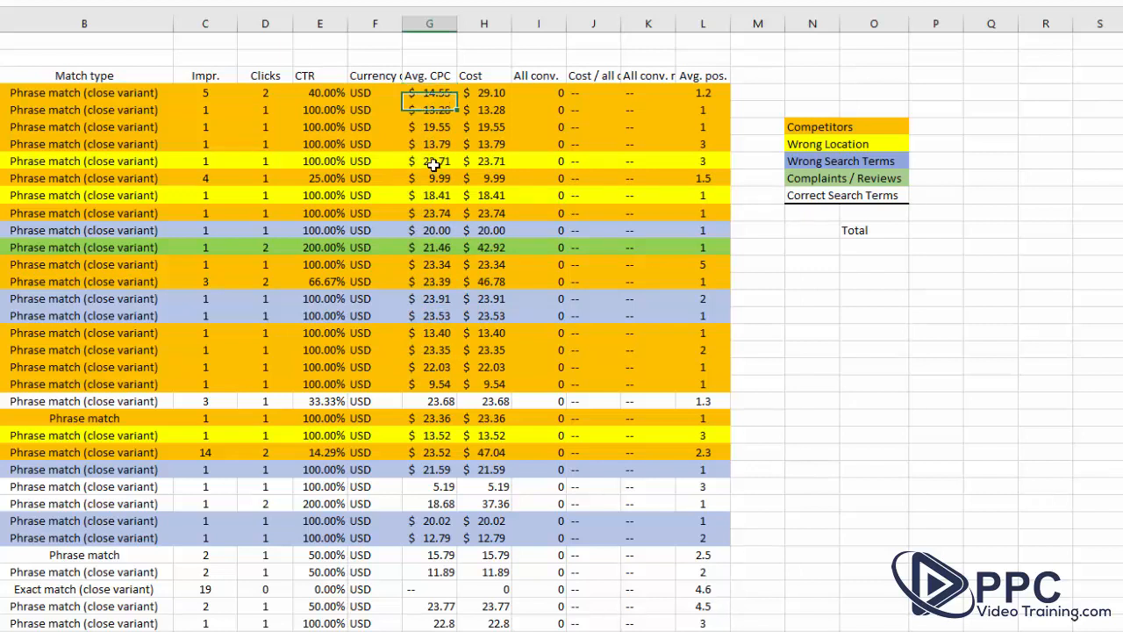
{"action": "left_click", "coordinate": [443, 298]}
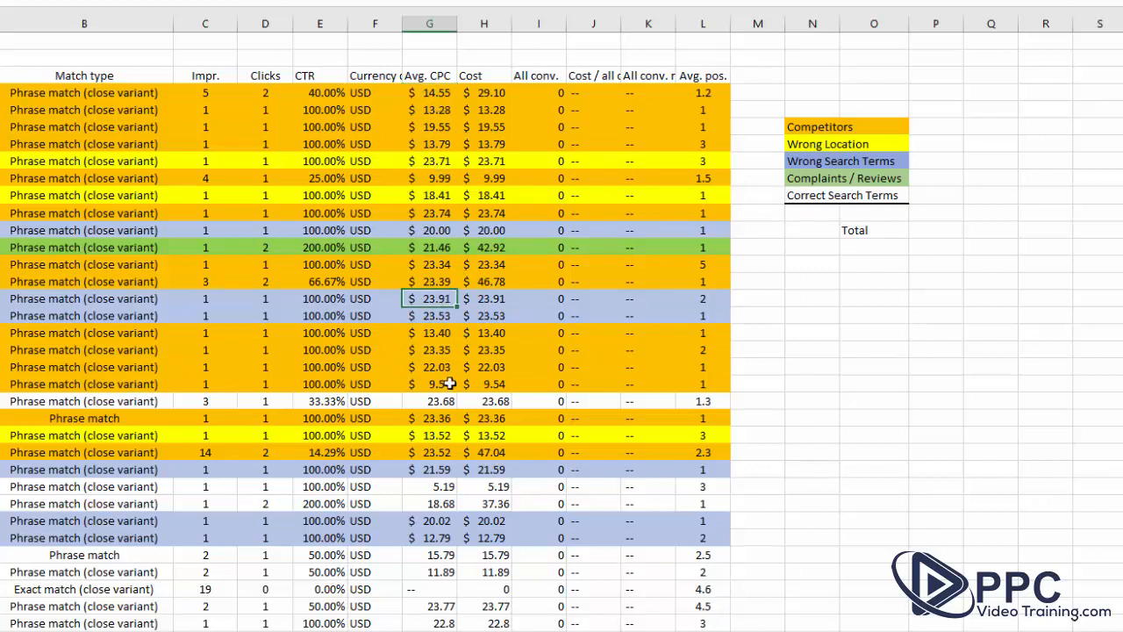
{"action": "left_click", "coordinate": [448, 469]}
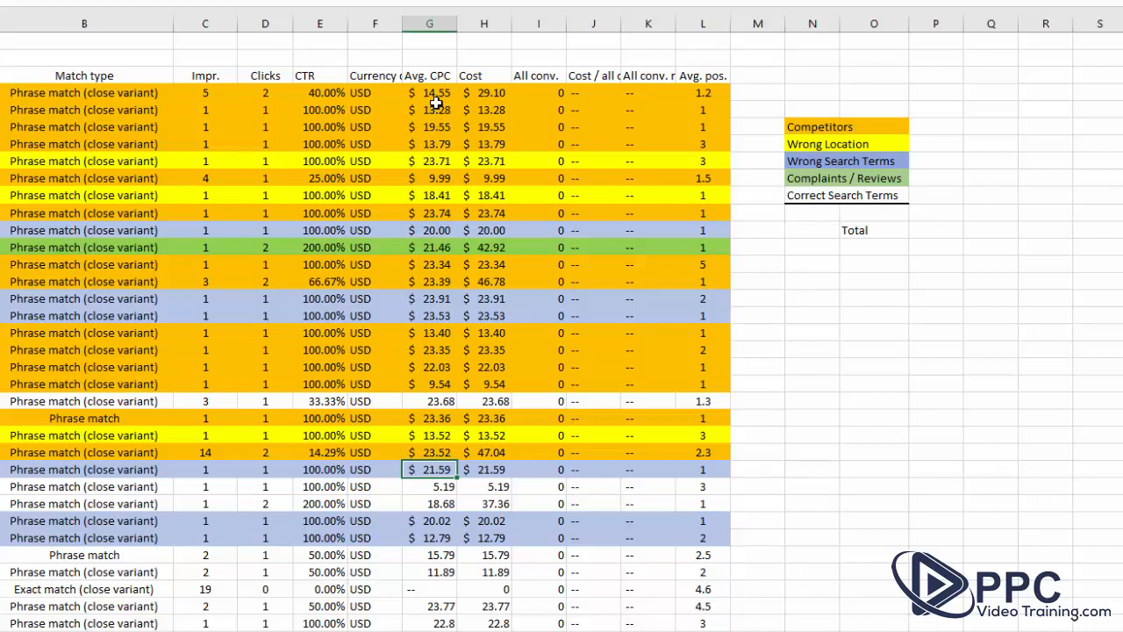
{"action": "left_click", "coordinate": [539, 24]}
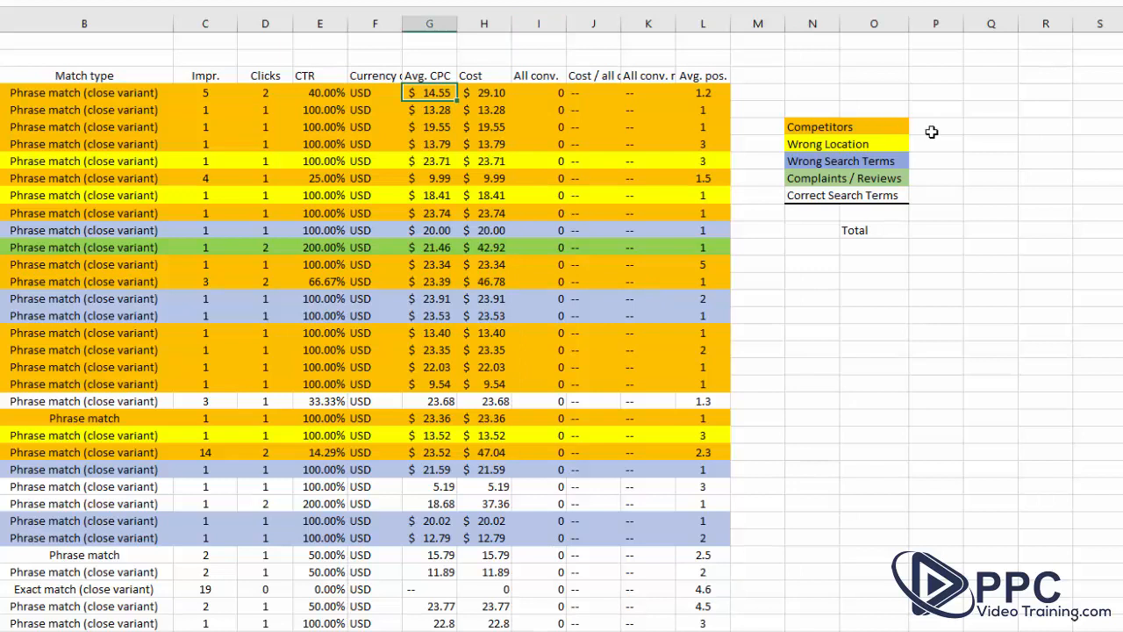
Step: Record the orange competitor rows' cost of $366.71 beside Competitors in the category summary, with a matching orange fill
{"action": "left_click", "coordinate": [934, 128]}
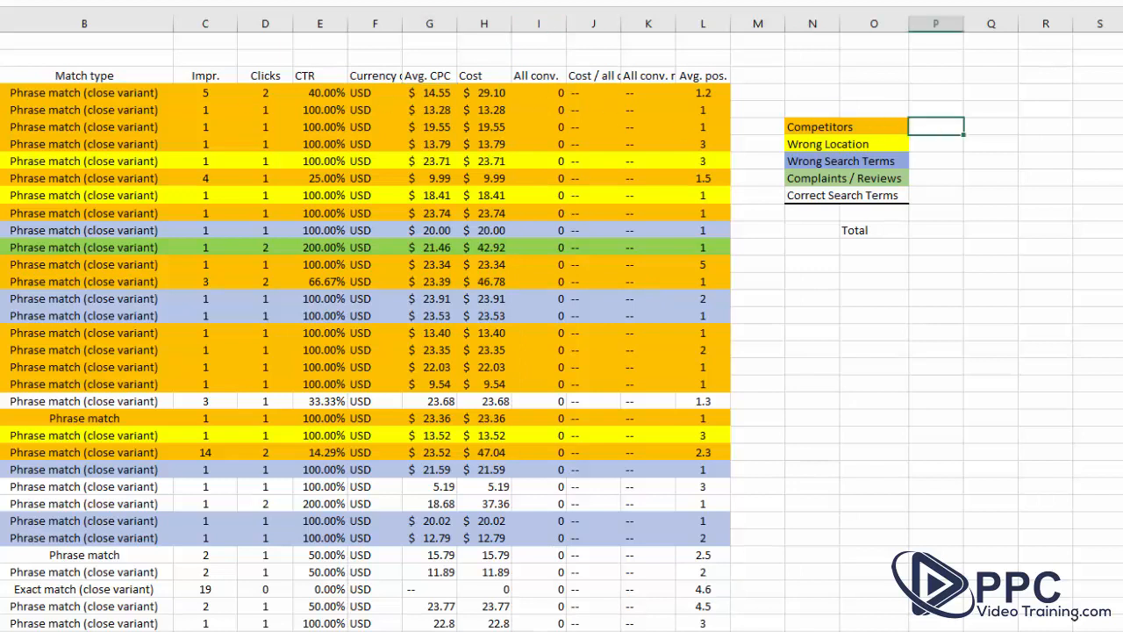
{"action": "left_click_drag", "start_coordinate": [79, 93], "coordinate": [104, 148]}
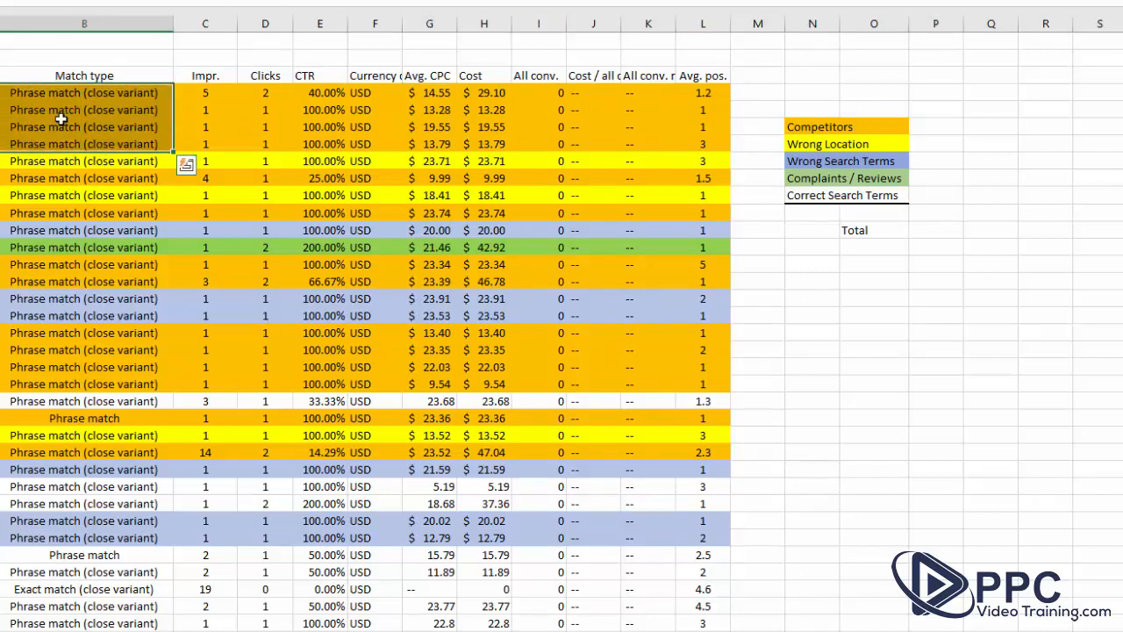
{"action": "left_click", "coordinate": [0, 111]}
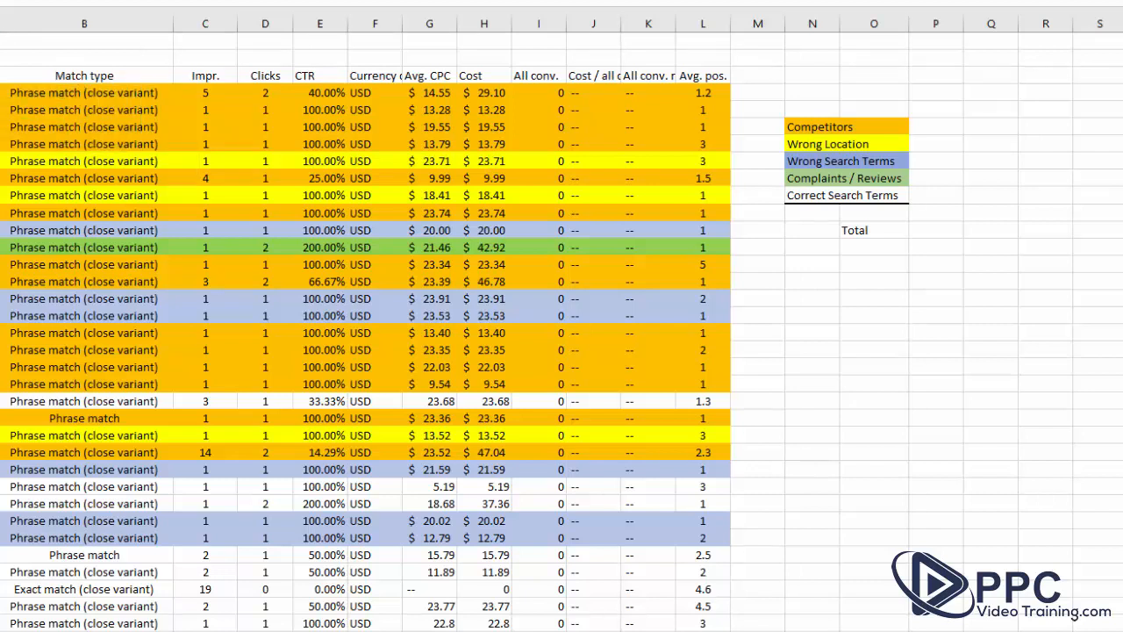
{"action": "left_click", "coordinate": [265, 93]}
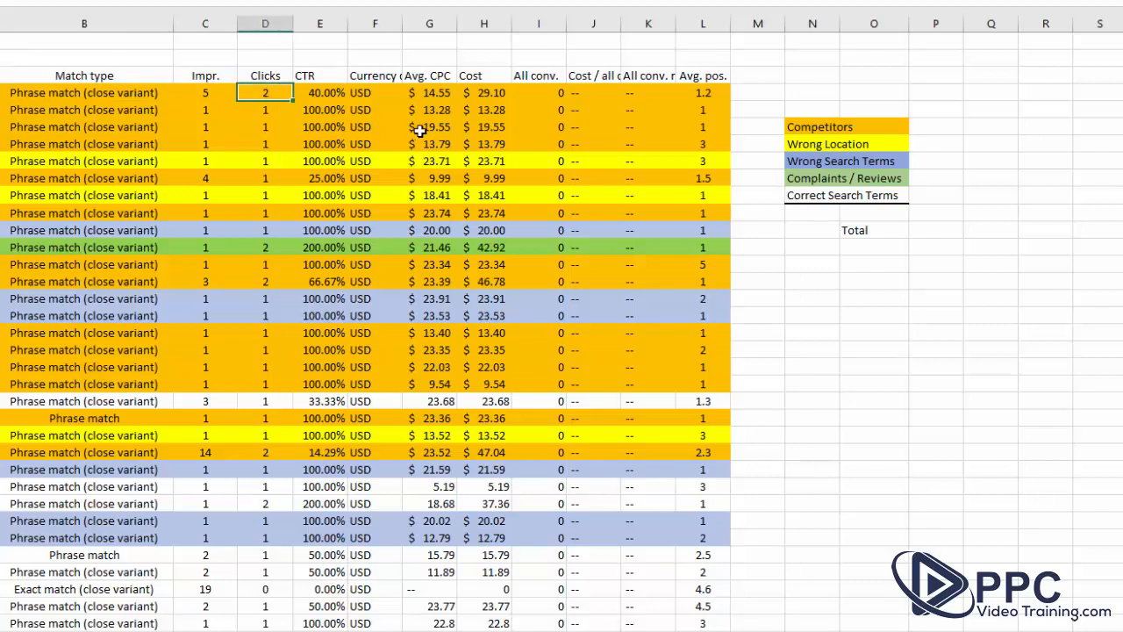
{"action": "left_click", "coordinate": [443, 97]}
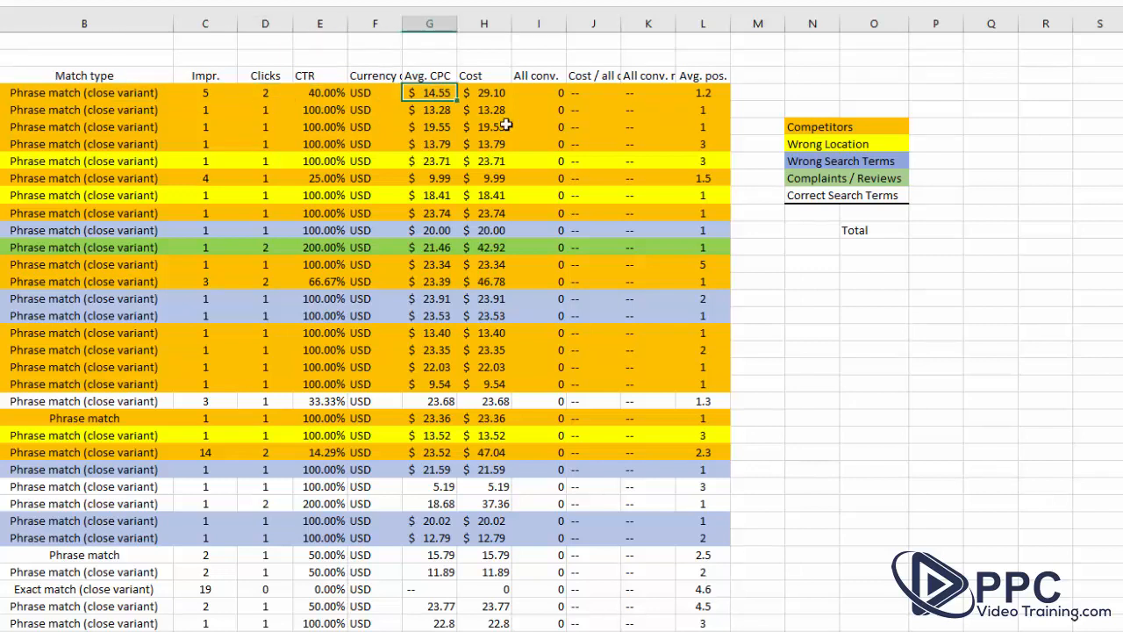
{"action": "left_click", "coordinate": [494, 96]}
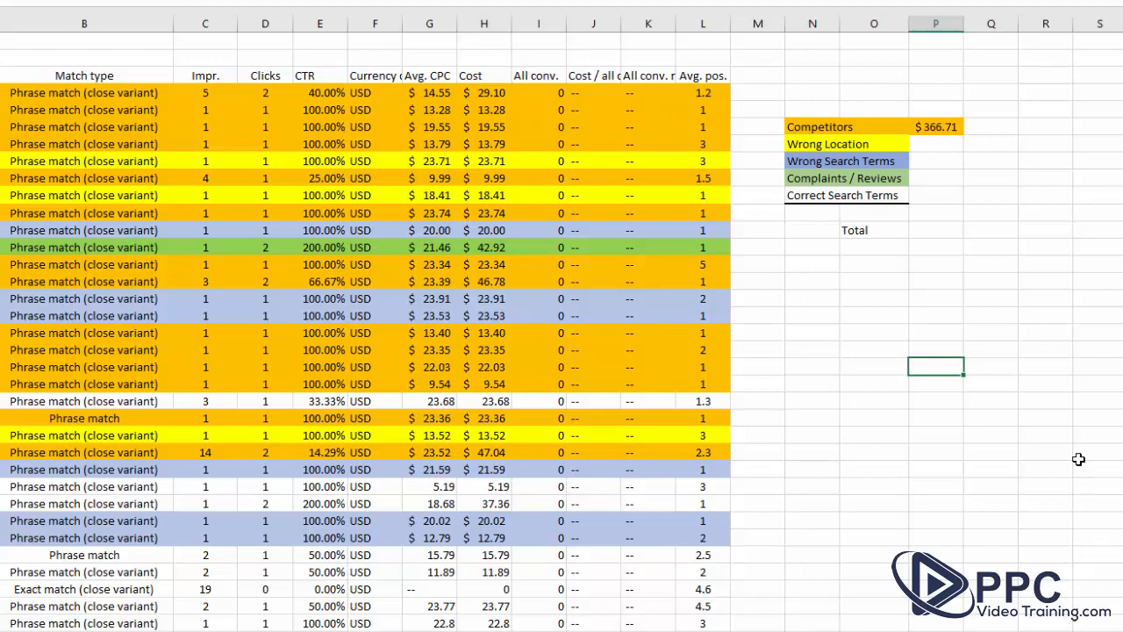
{"action": "left_click", "coordinate": [493, 282]}
{"action": "scroll", "coordinate": [492, 329], "scroll_direction": "down", "scroll_amount": 5}
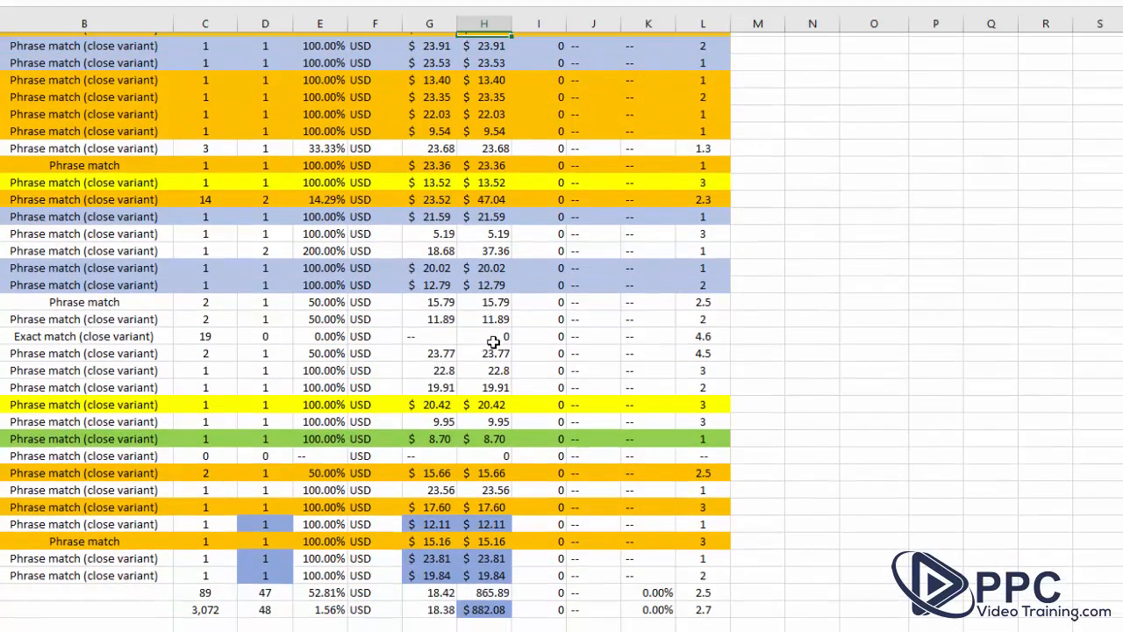
{"action": "scroll", "coordinate": [493, 342], "scroll_direction": "up", "scroll_amount": 5}
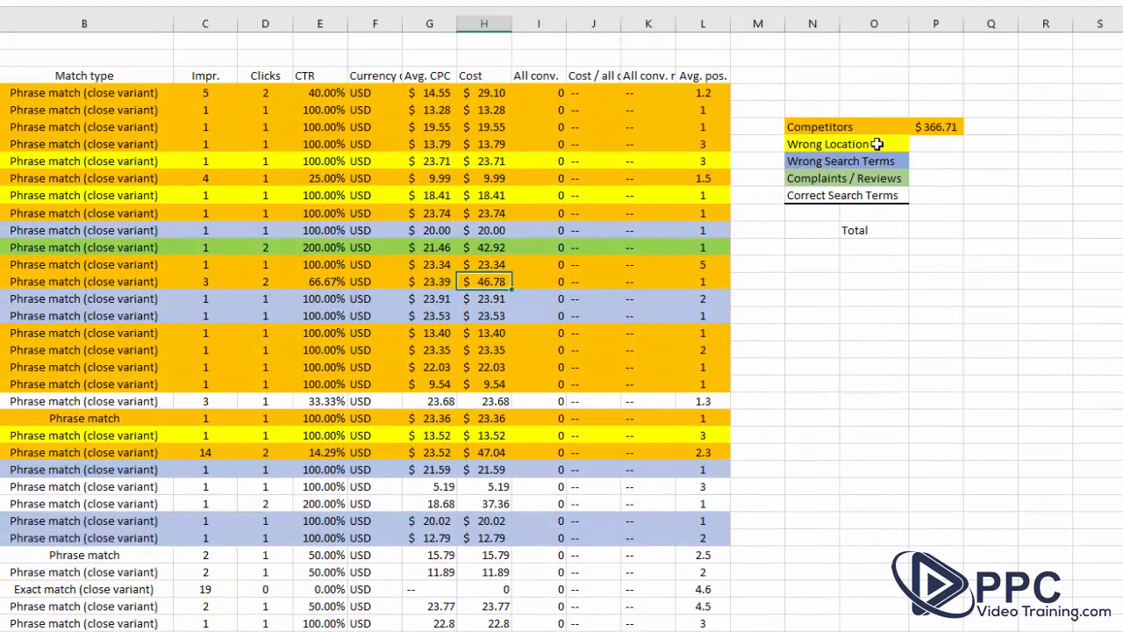
{"action": "left_click", "coordinate": [937, 126]}
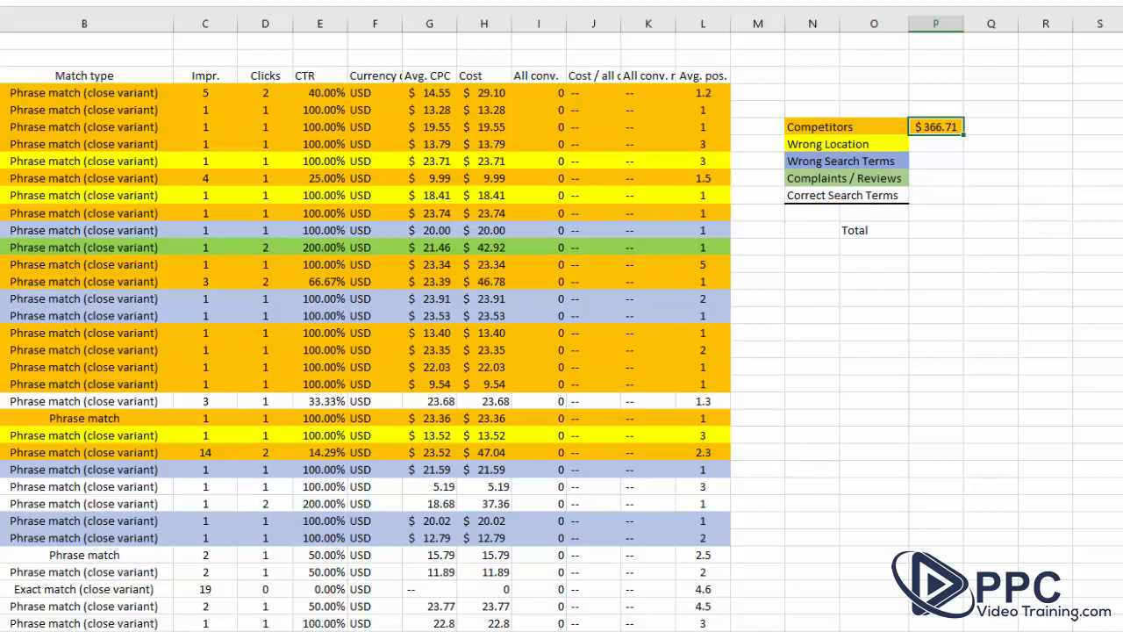
Step: Total the yellow wrong-location rows and record $76.06 beside Wrong Location in the summary, with a matching yellow fill
{"action": "left_click", "coordinate": [2, 151]}
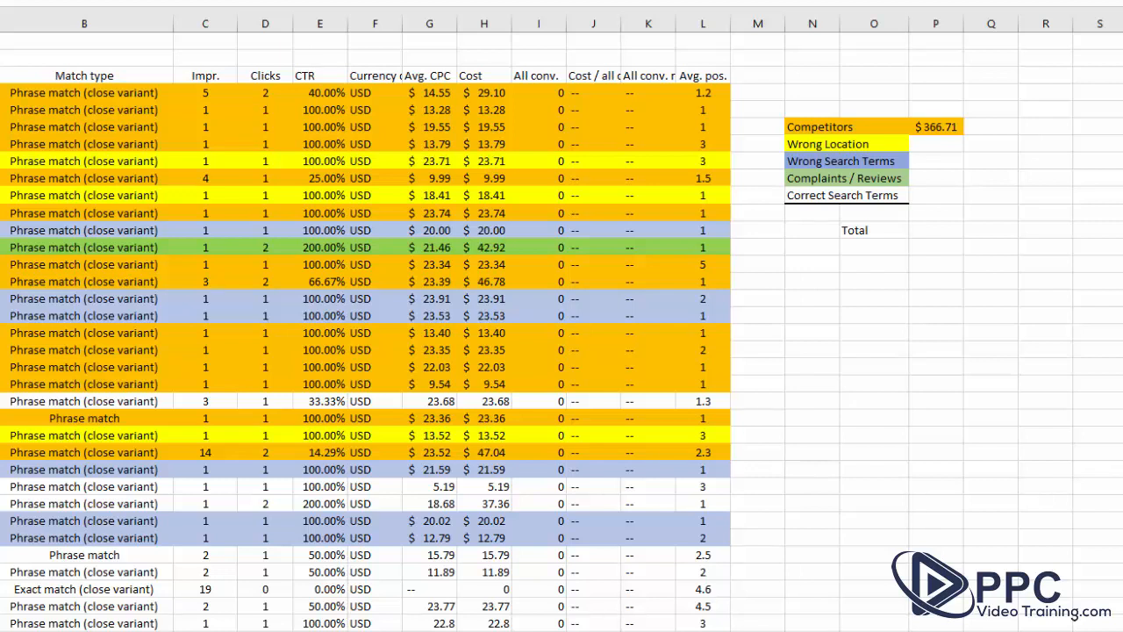
{"action": "left_click", "coordinate": [441, 163]}
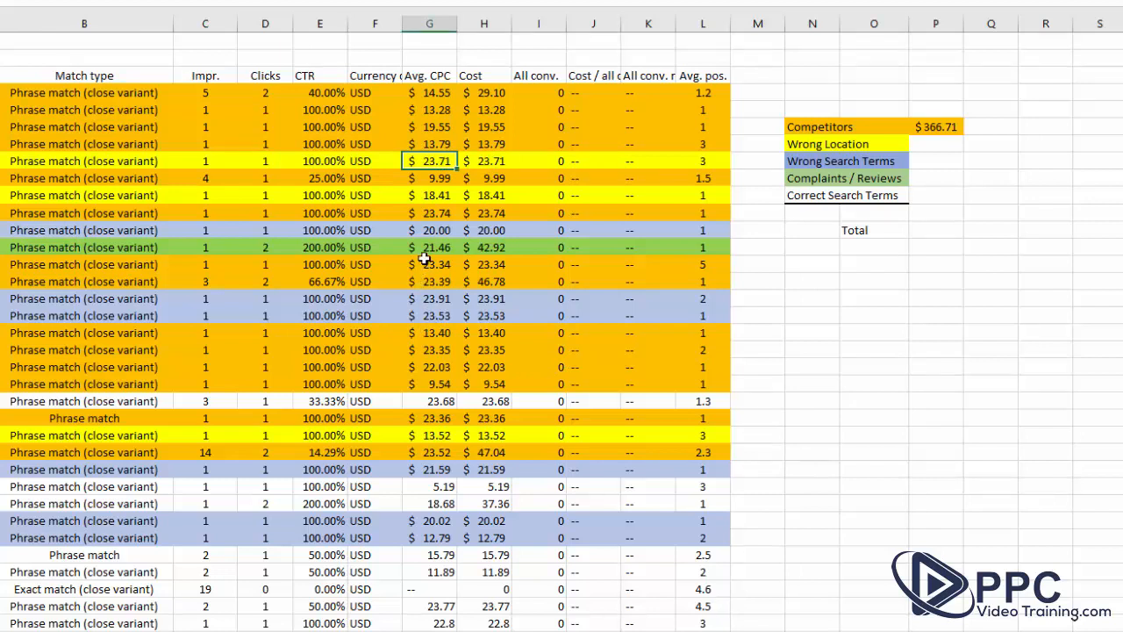
{"action": "left_click", "coordinate": [443, 195]}
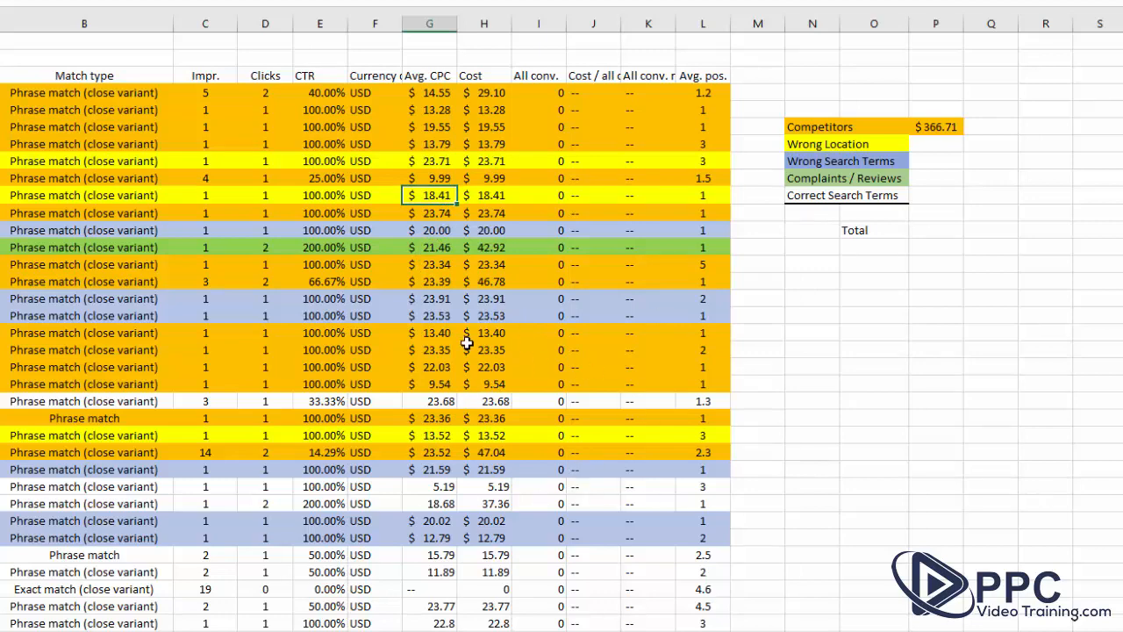
{"action": "left_click", "coordinate": [436, 438]}
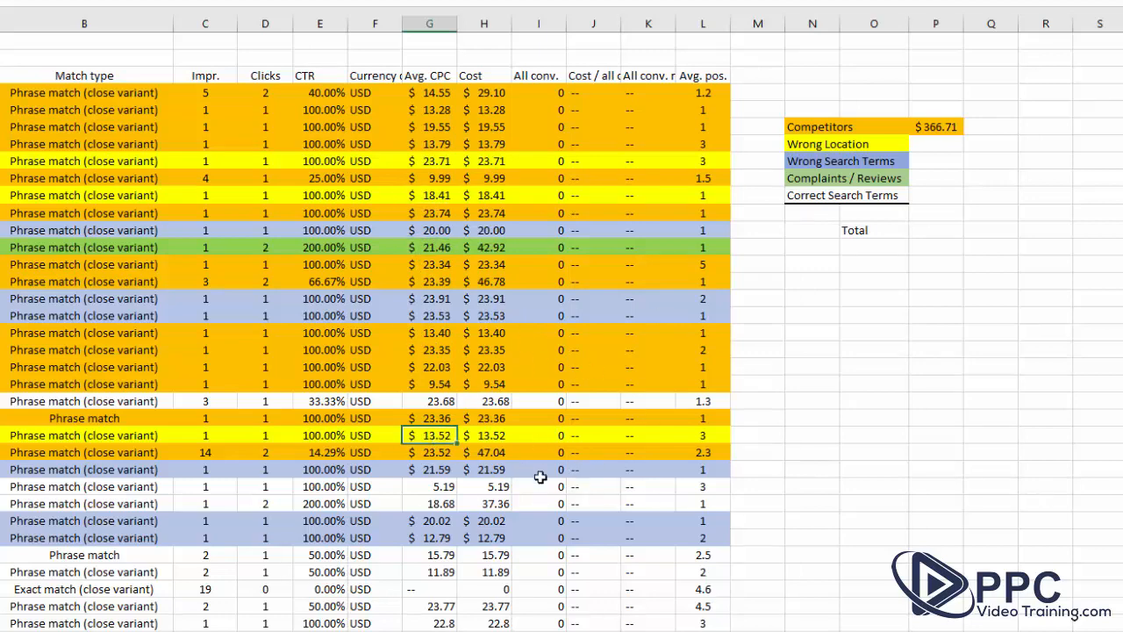
{"action": "scroll", "coordinate": [585, 496], "scroll_direction": "down", "scroll_amount": 2}
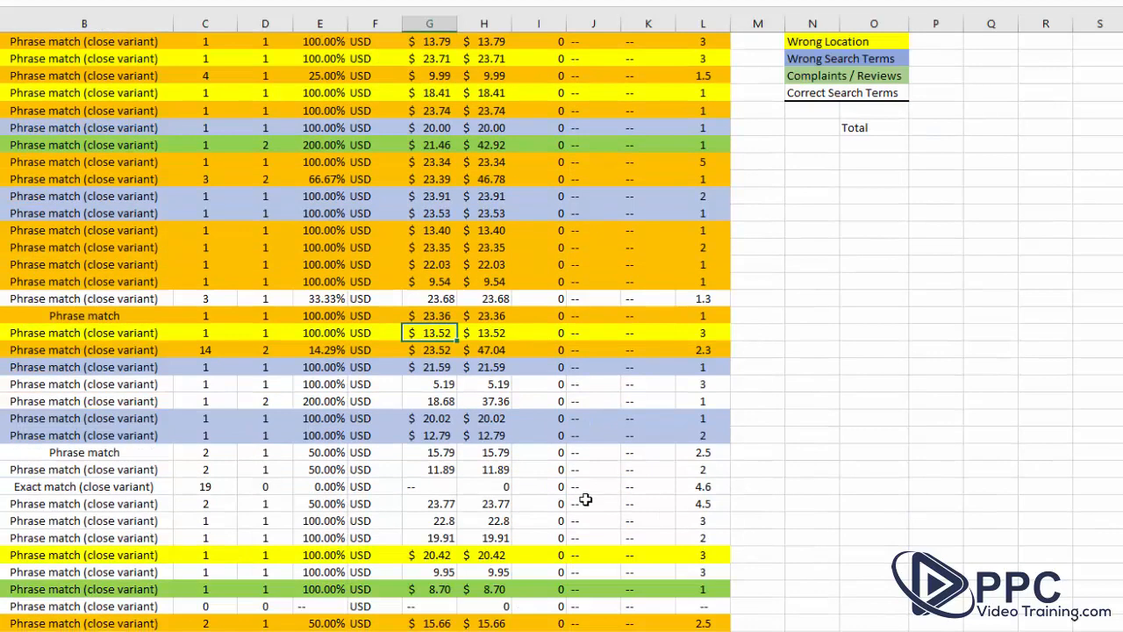
{"action": "left_click", "coordinate": [428, 571]}
{"action": "left_click", "coordinate": [437, 555], "text": "ctrl"}
{"action": "scroll", "coordinate": [709, 491], "scroll_direction": "up", "scroll_amount": 2}
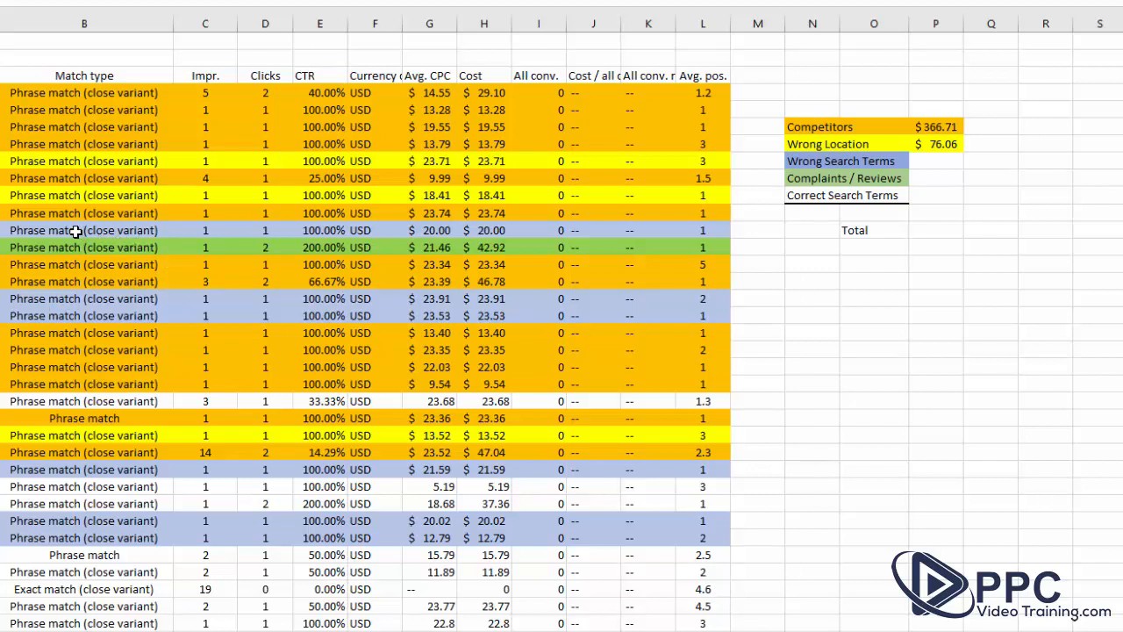
Step: Record the blue rows' cost of $177.60 beside Wrong Search Terms in the summary, with a matching blue fill
{"action": "left_click", "coordinate": [994, 357]}
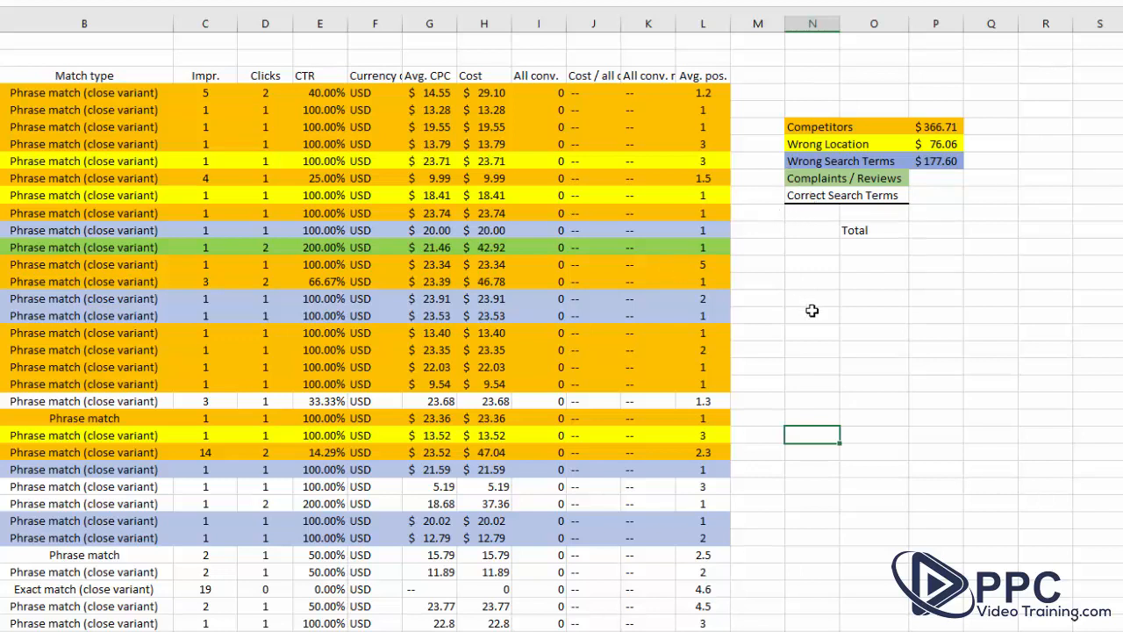
{"action": "left_click_drag", "start_coordinate": [802, 161], "coordinate": [941, 161]}
{"action": "left_click", "coordinate": [970, 380]}
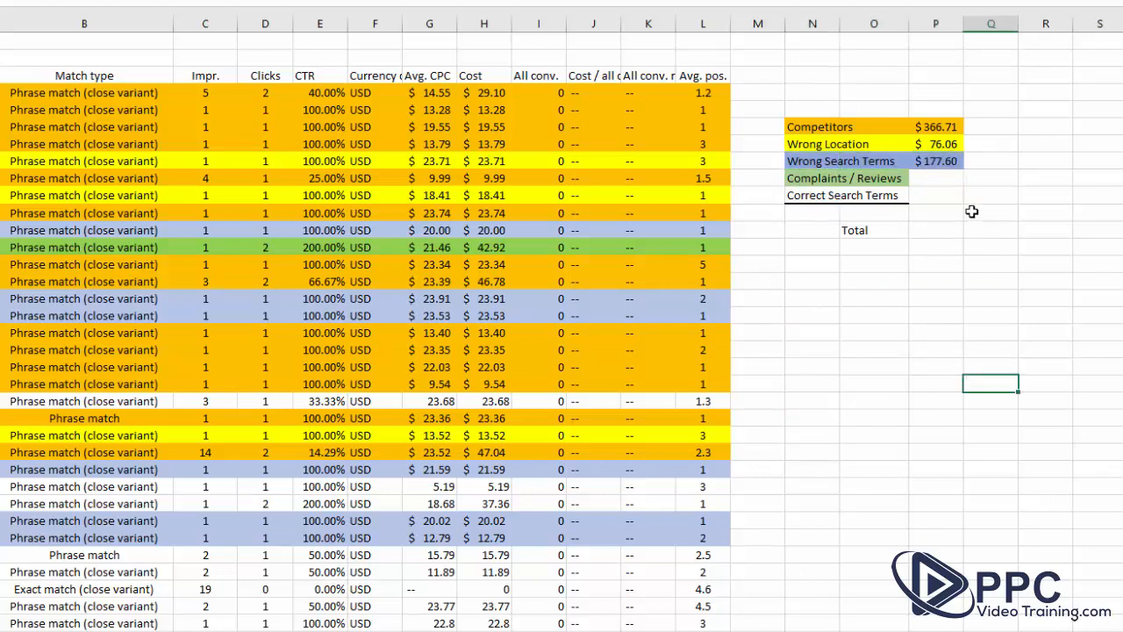
{"action": "left_click_drag", "start_coordinate": [802, 162], "coordinate": [957, 161]}
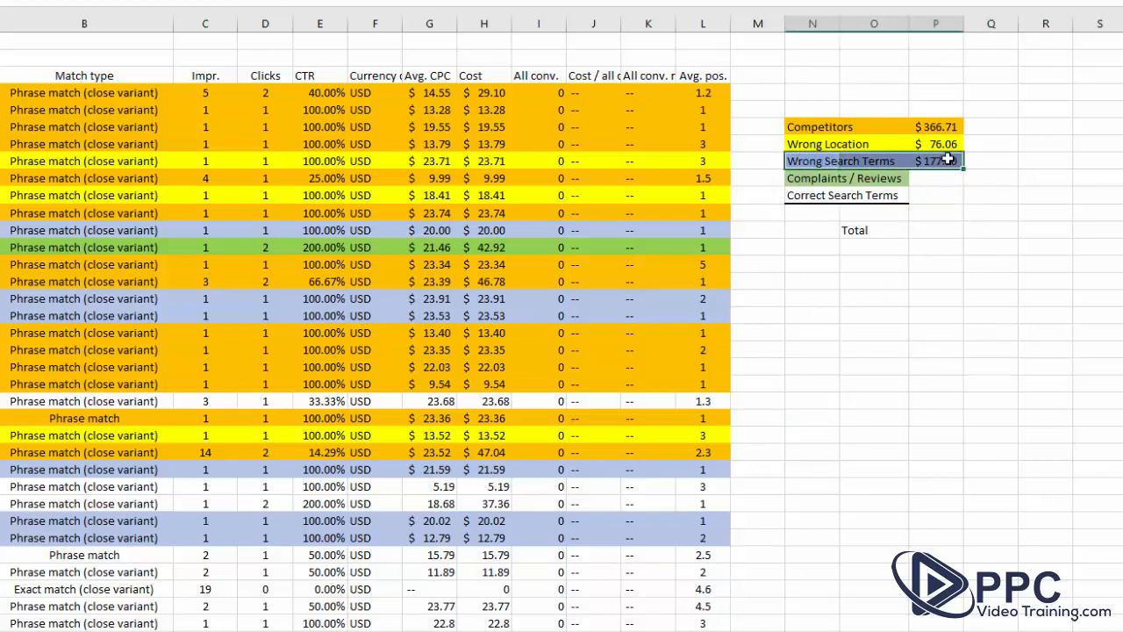
{"action": "left_click", "coordinate": [992, 386]}
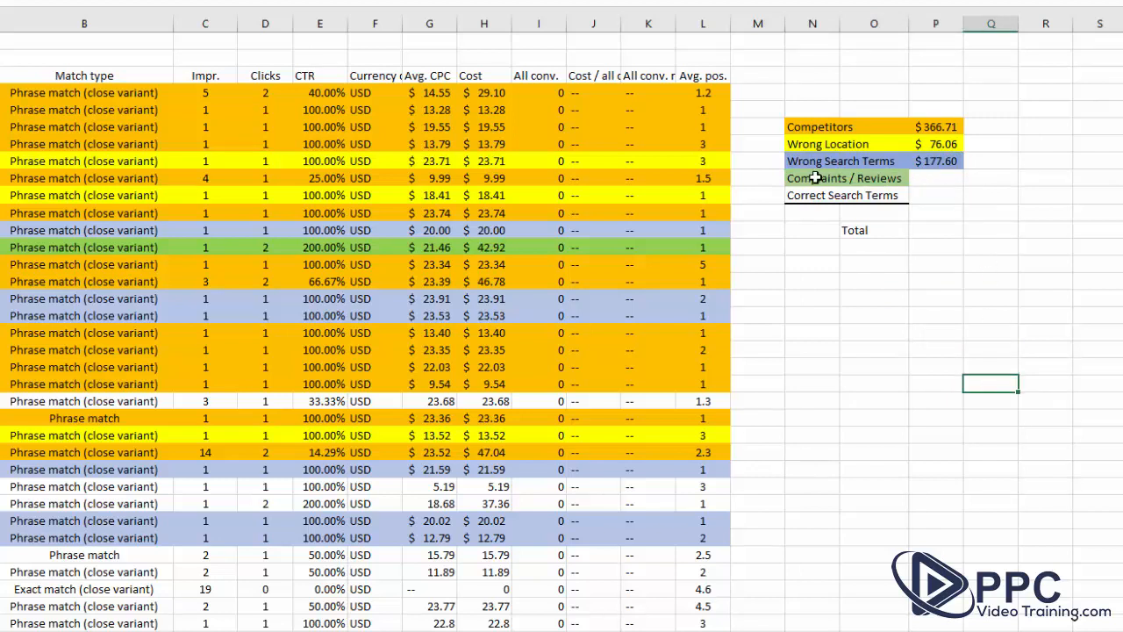
Step: Record the green rows' cost of $51.62 beside Complaints / Reviews in the summary, with a matching green fill
{"action": "left_click", "coordinate": [318, 250]}
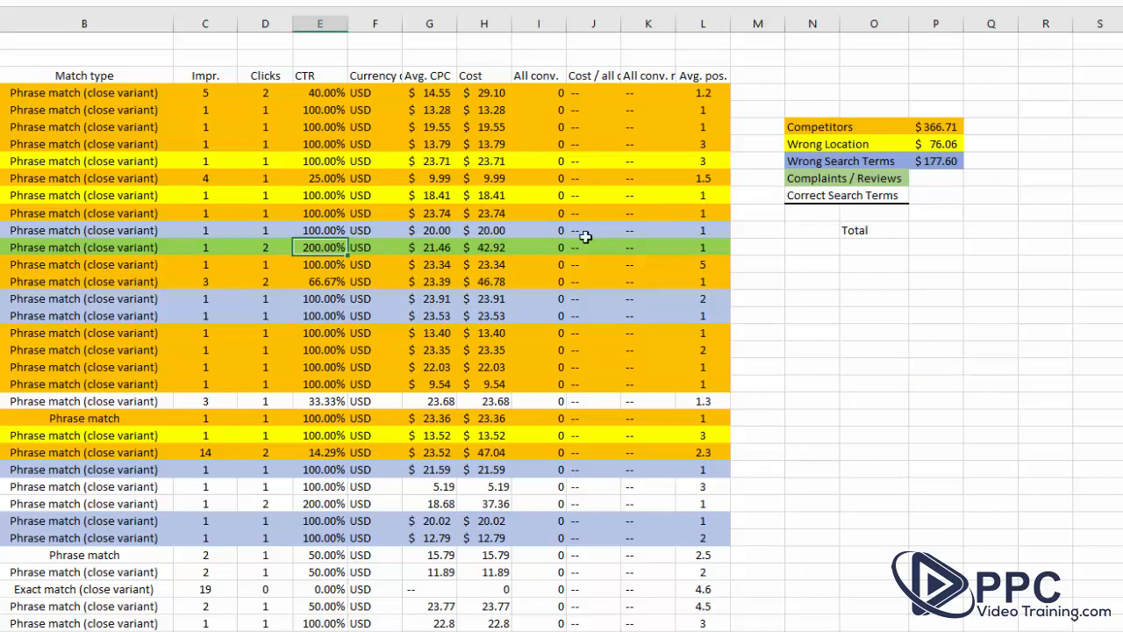
{"action": "left_click", "coordinate": [820, 124]}
{"action": "left_click", "coordinate": [837, 180]}
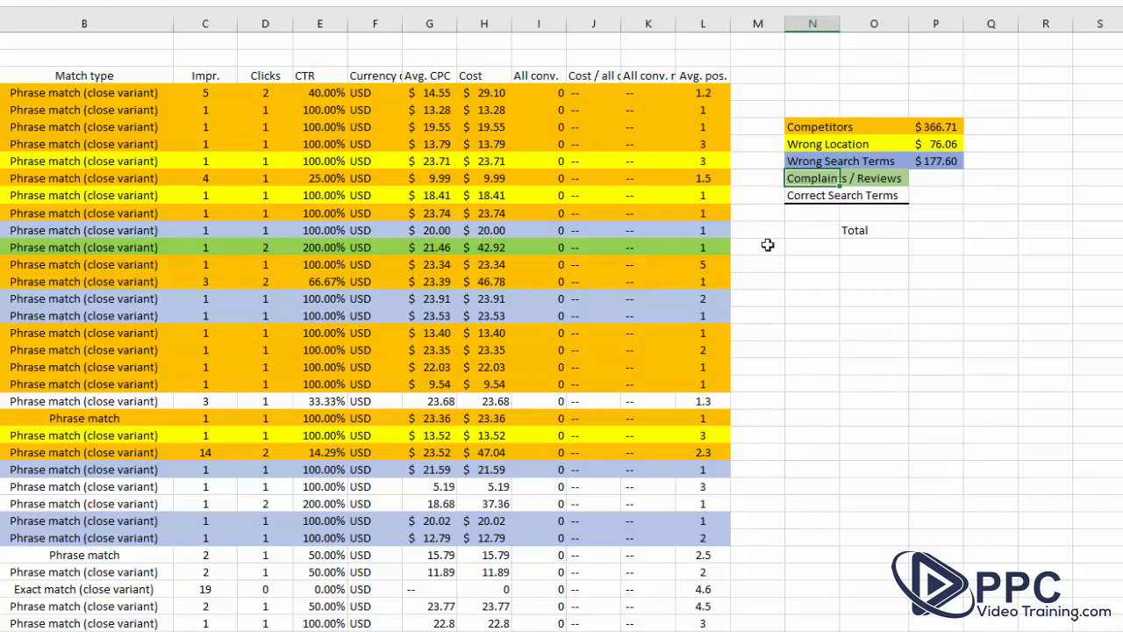
{"action": "left_click", "coordinate": [927, 176]}
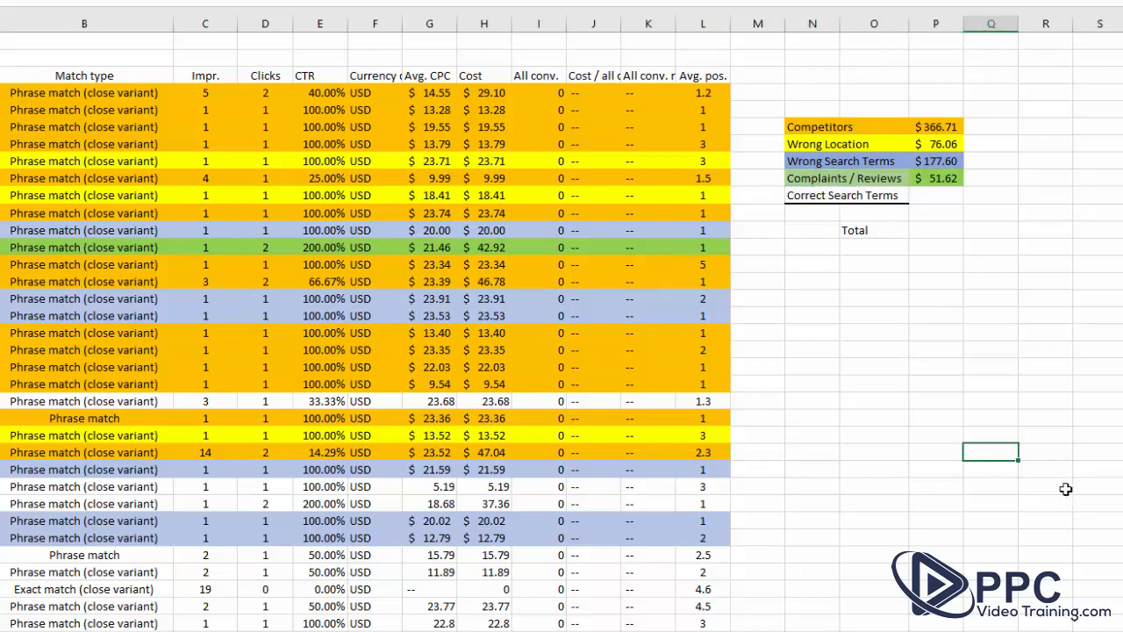
Step: Record the uncolored rows' cost of $193.90 beside Correct Search Terms in the category summary
{"action": "scroll", "coordinate": [511, 463], "scroll_direction": "down", "scroll_amount": 2}
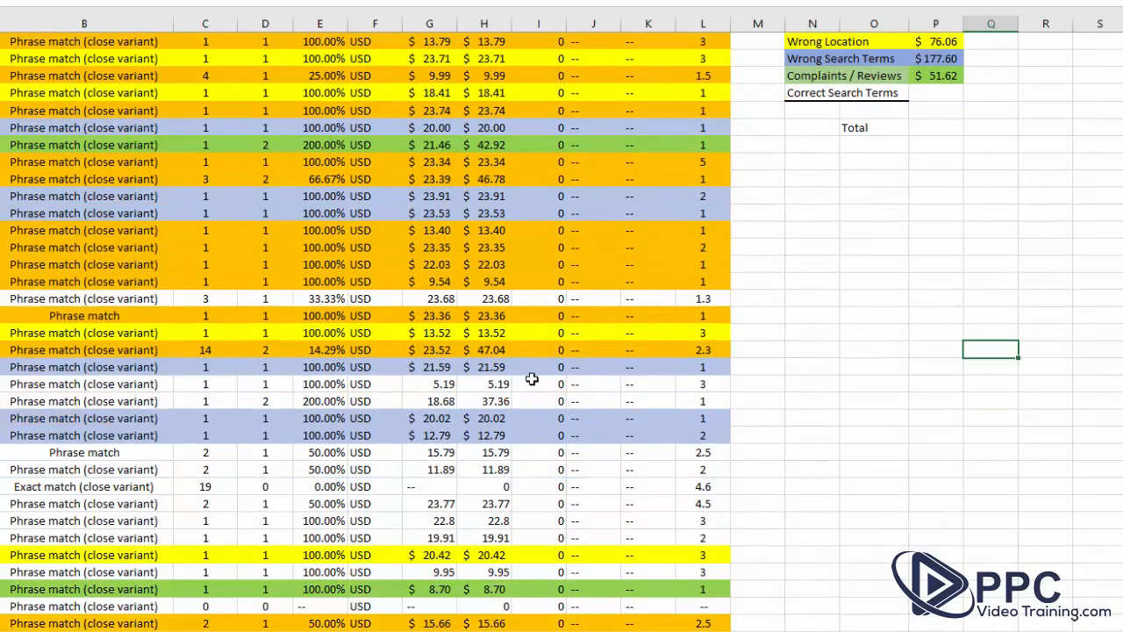
{"action": "scroll", "coordinate": [532, 379], "scroll_direction": "up", "scroll_amount": 2}
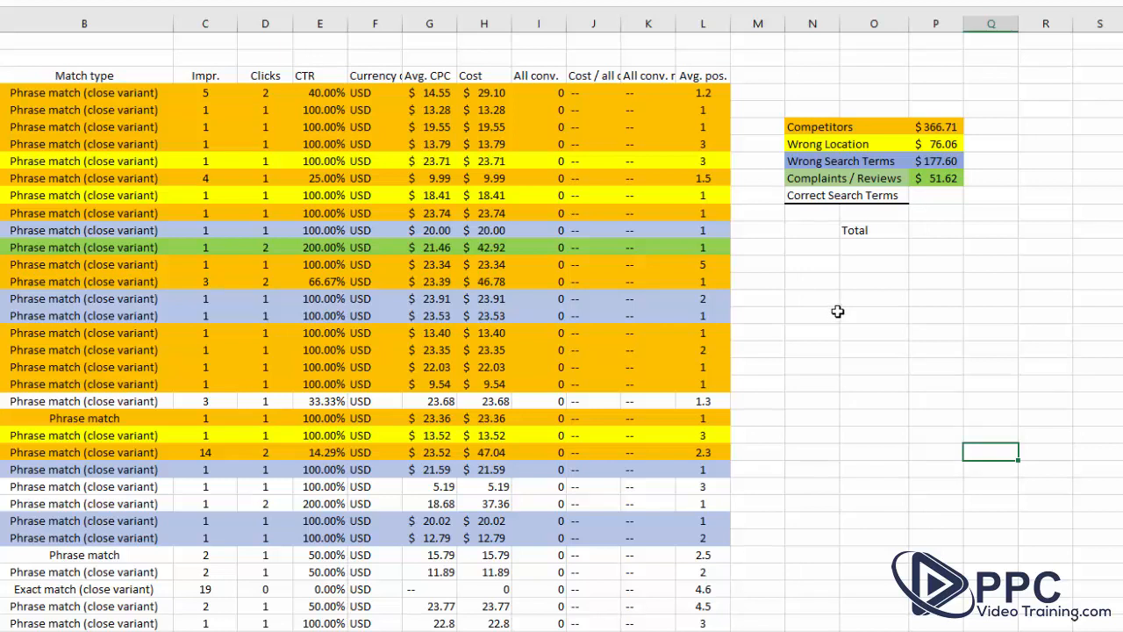
{"action": "left_click", "coordinate": [803, 190]}
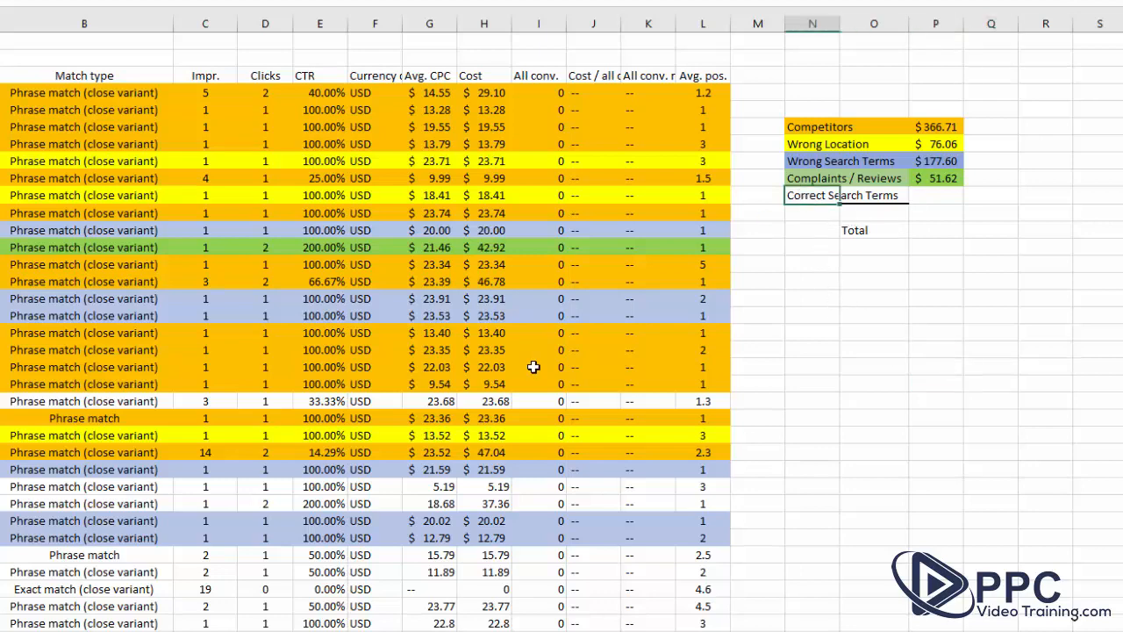
{"action": "scroll", "coordinate": [463, 384], "scroll_direction": "down", "scroll_amount": 2}
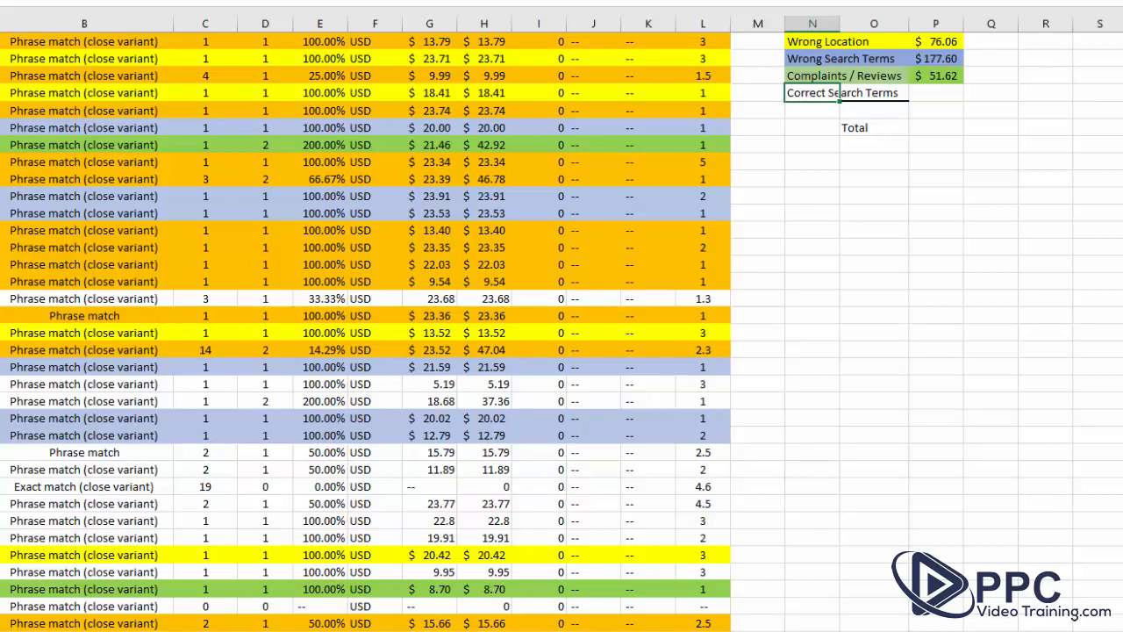
{"action": "left_click", "coordinate": [5, 504]}
{"action": "scroll", "coordinate": [116, 495], "scroll_direction": "down", "scroll_amount": 5}
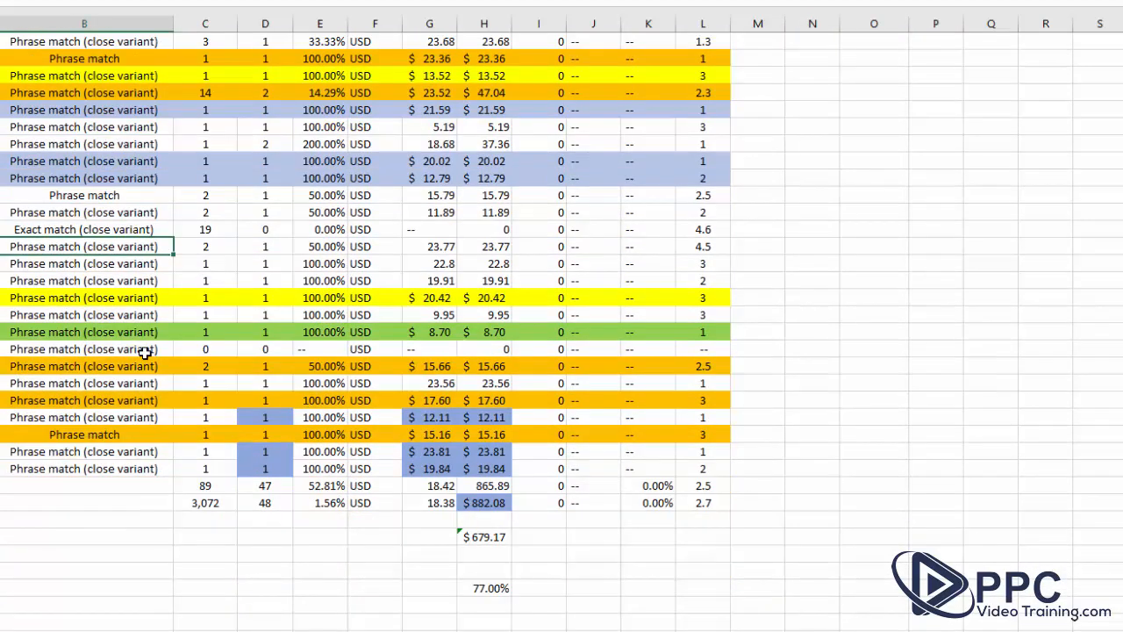
{"action": "scroll", "coordinate": [175, 353], "scroll_direction": "up", "scroll_amount": 7}
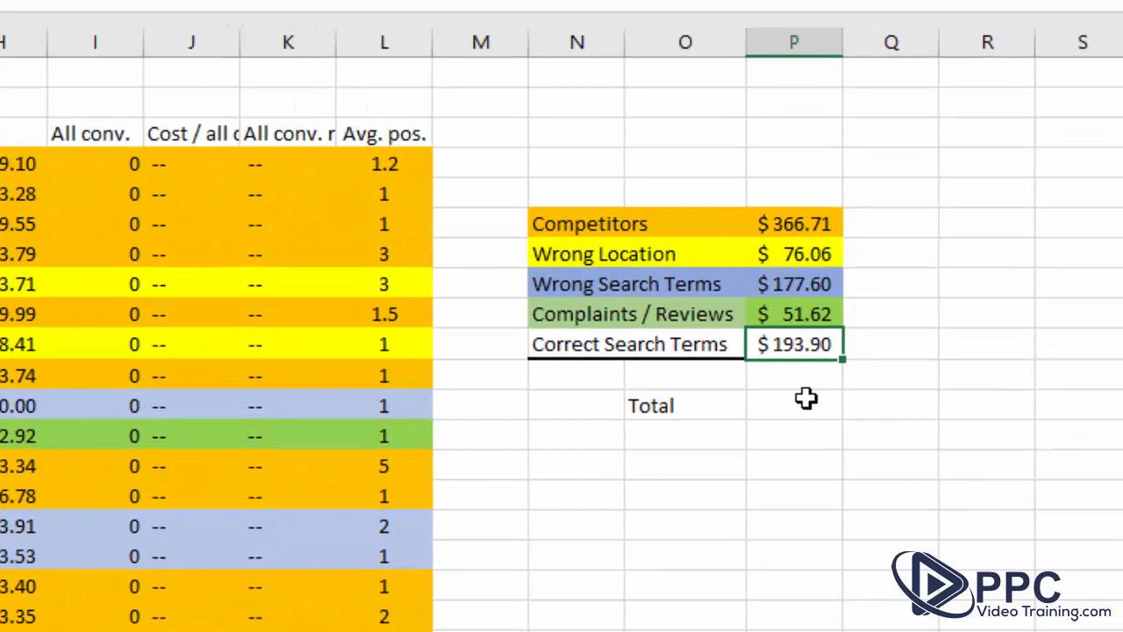
Step: Sum the category costs in P6:P11 in the cell beside Total in the summary
{"action": "left_click", "coordinate": [813, 402]}
{"action": "key", "text": "alt+equal"}
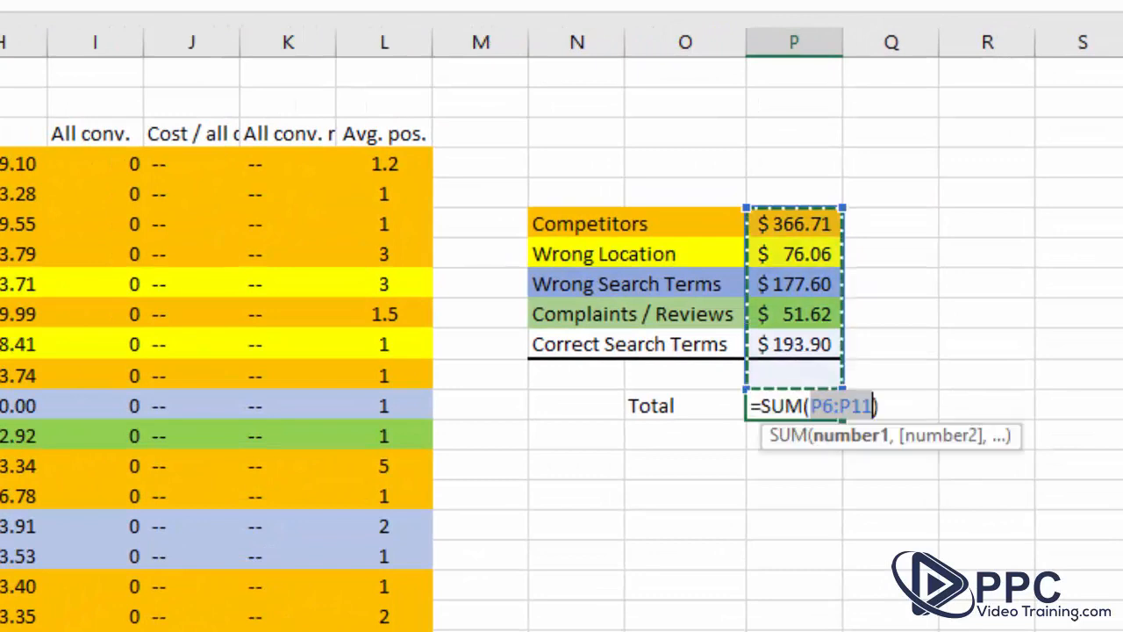
{"action": "key", "text": "Return"}
{"action": "left_click", "coordinate": [1083, 627]}
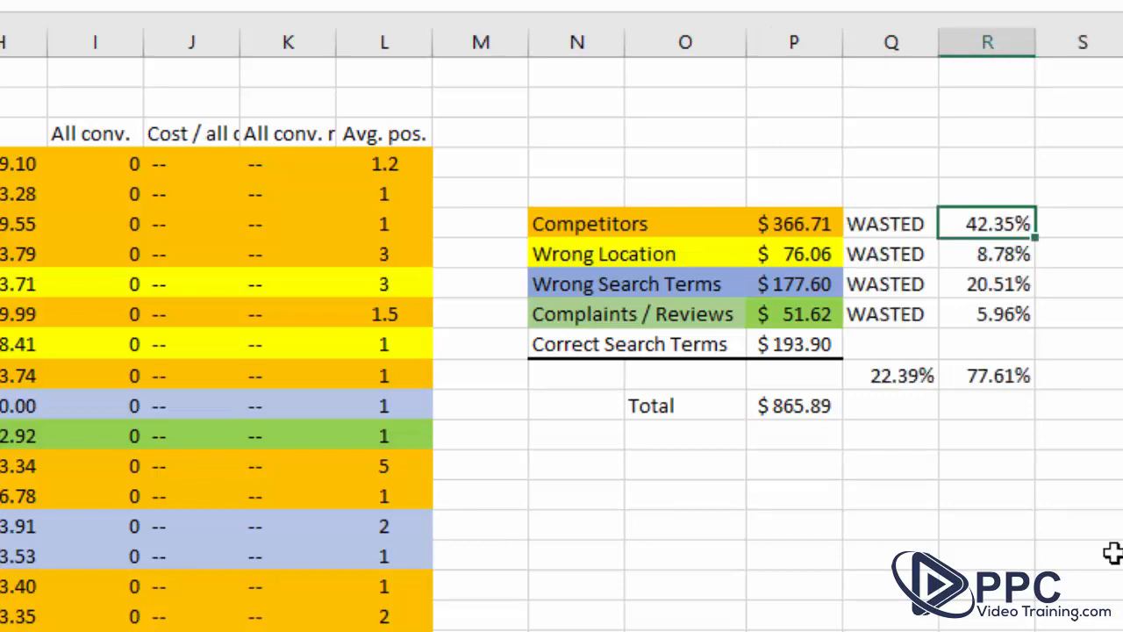
Step: Review the summary's wasted categories, the correct search terms' cost, the percentage beneath the WASTED labels and the overall total
{"action": "left_click", "coordinate": [612, 223]}
{"action": "key", "text": "Down"}
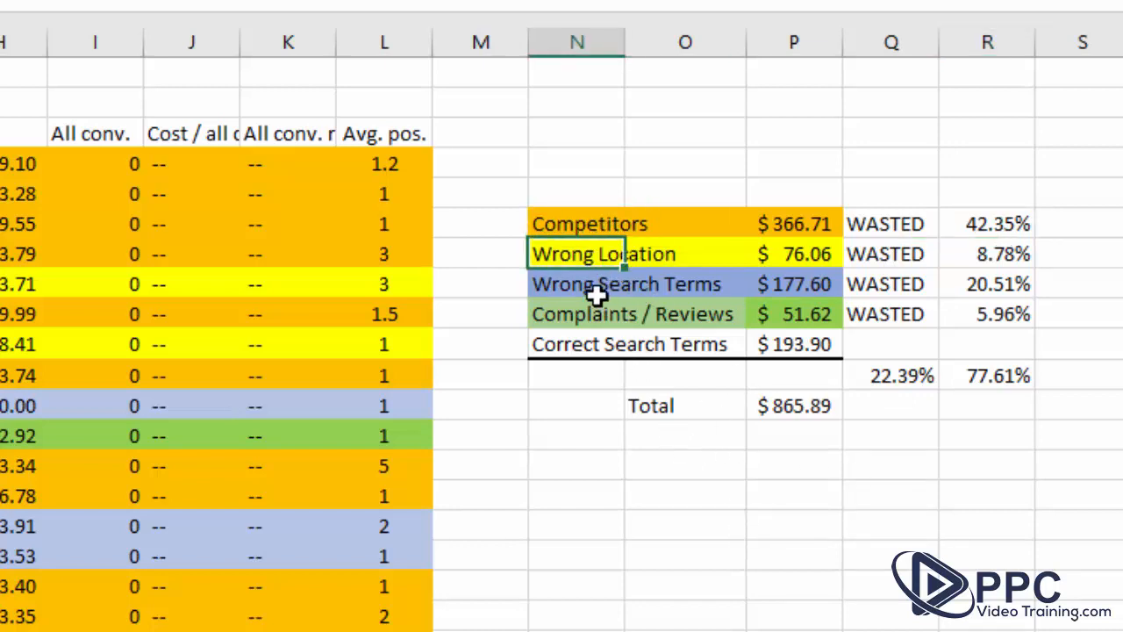
{"action": "left_click", "coordinate": [598, 293]}
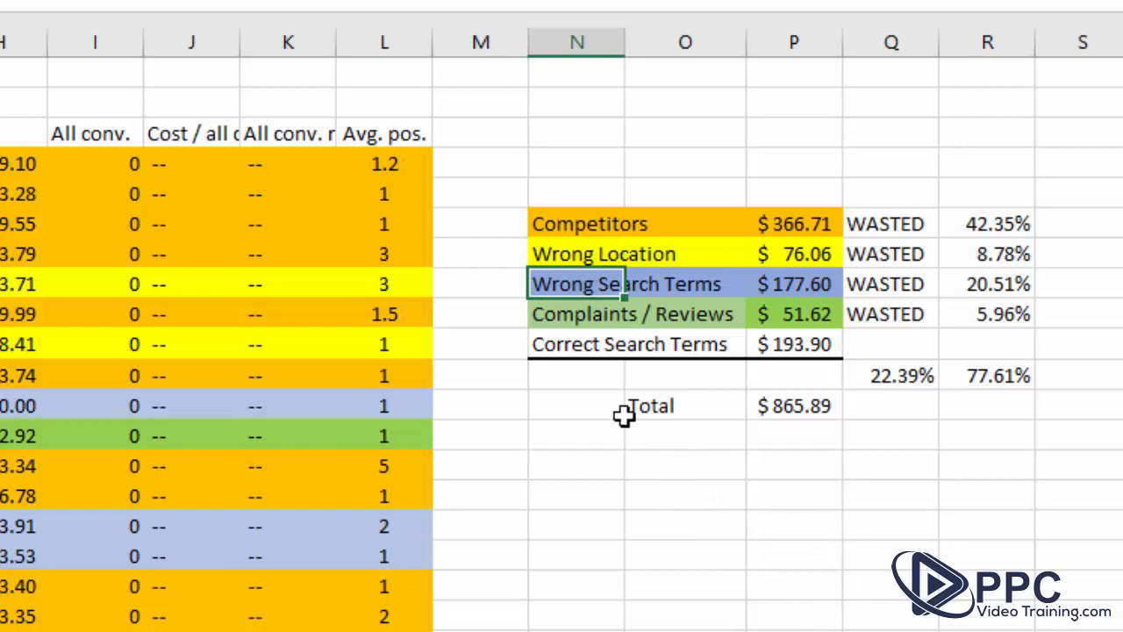
{"action": "left_click", "coordinate": [586, 316]}
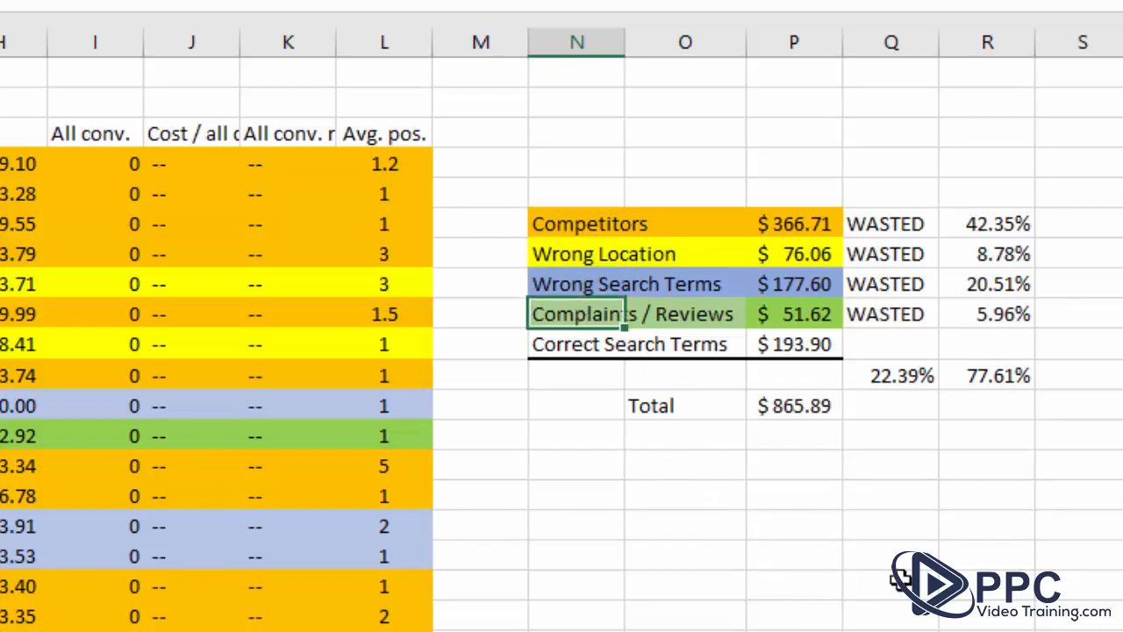
{"action": "left_click", "coordinate": [900, 379]}
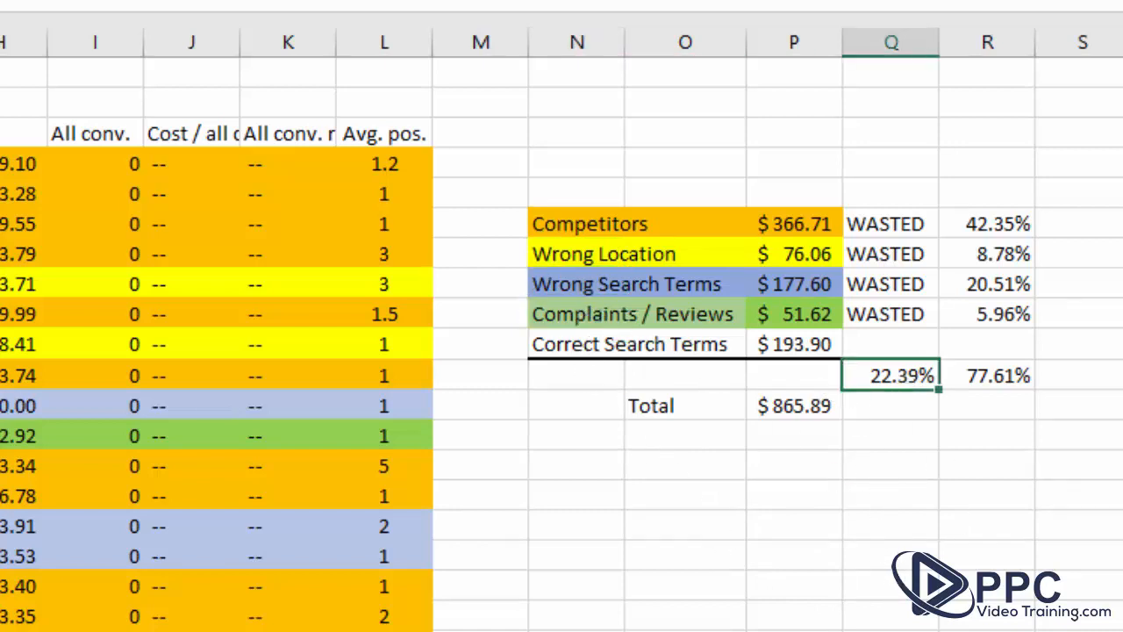
{"action": "left_click", "coordinate": [777, 346]}
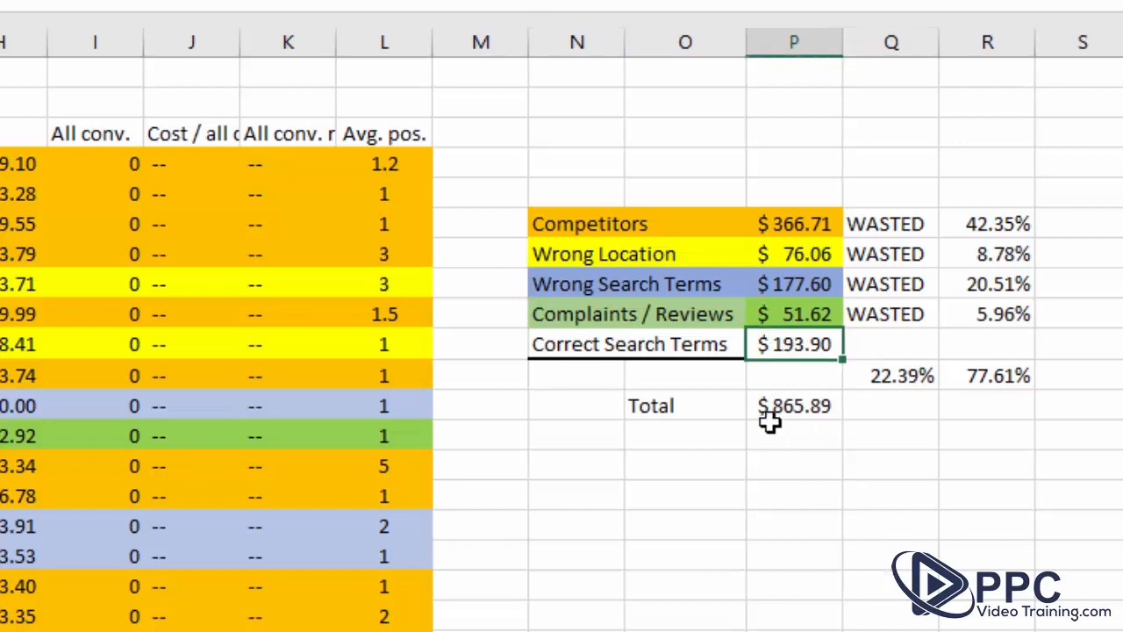
{"action": "left_click_drag", "start_coordinate": [665, 409], "coordinate": [815, 409]}
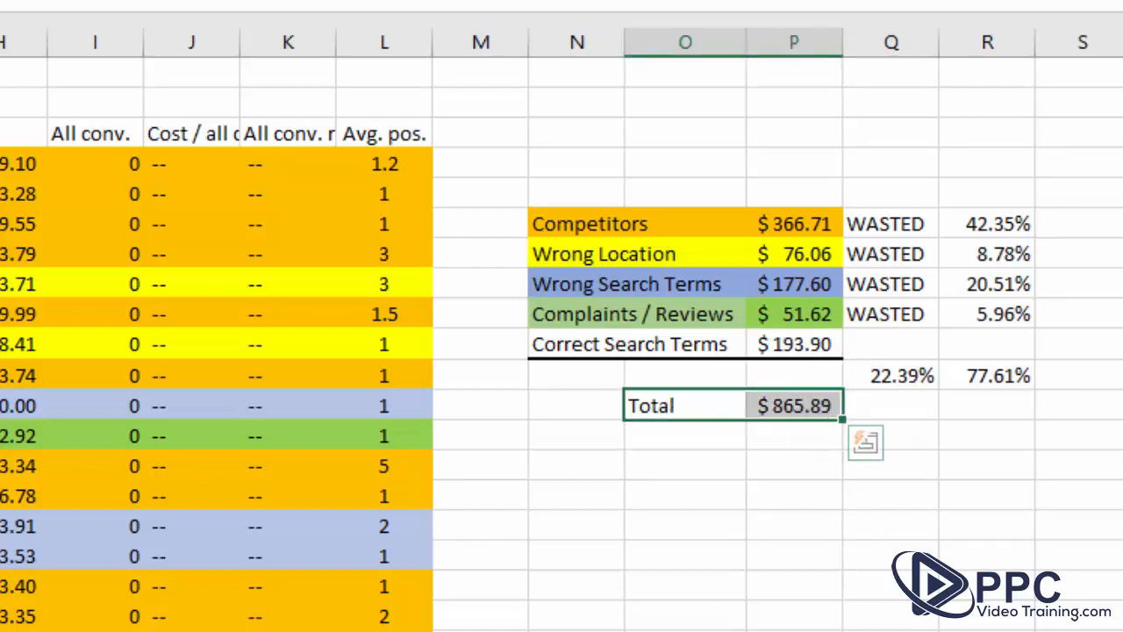
{"action": "left_click", "coordinate": [896, 496]}
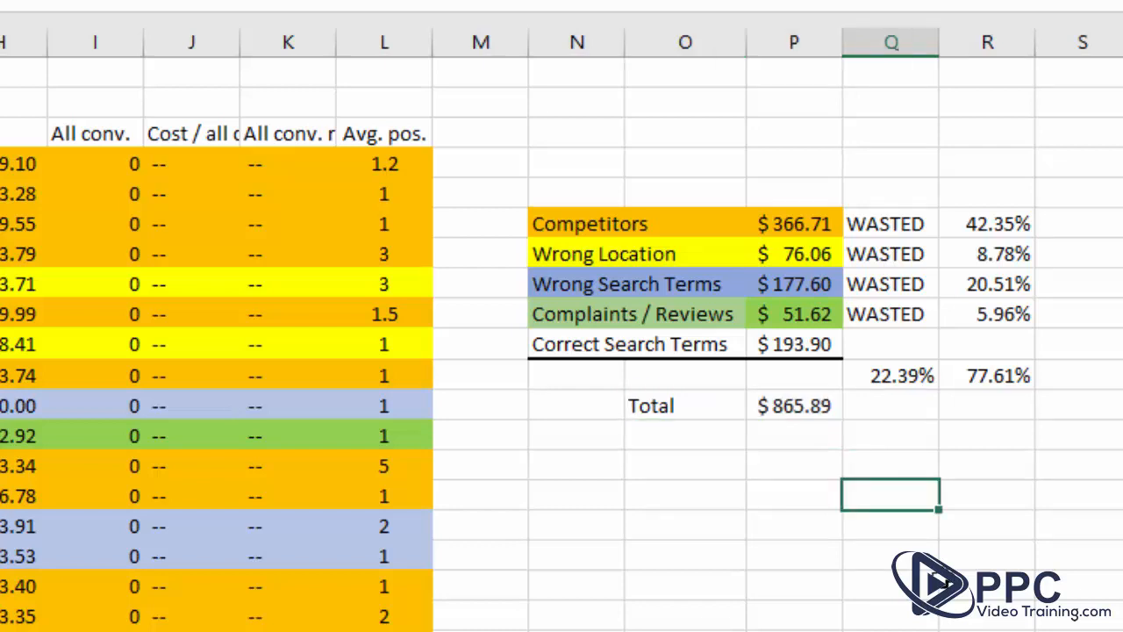